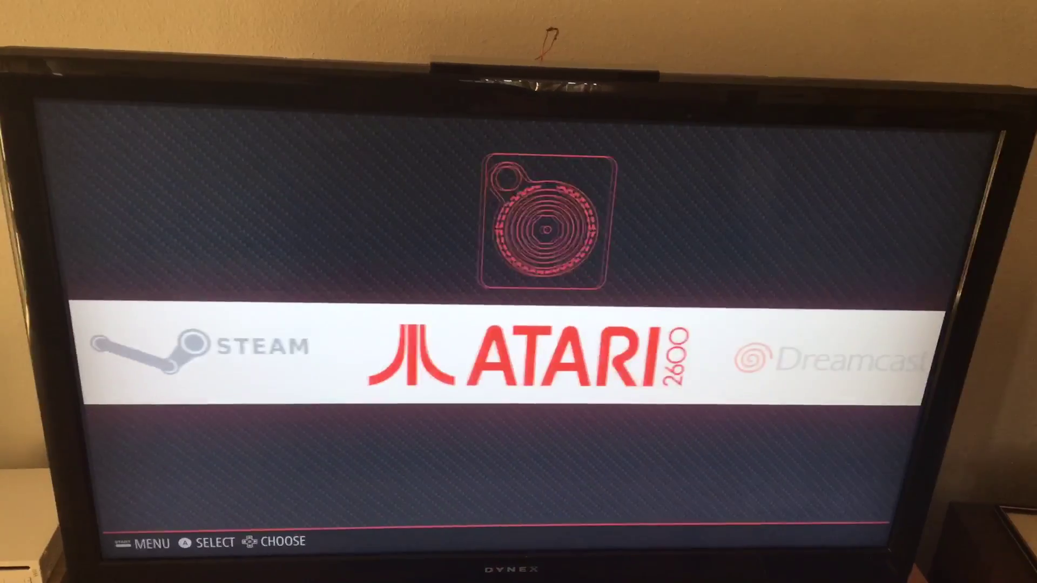
Step: Select Steam in RetroPie and launch its STREAM30FPS stream
key(Left)
key(Return)
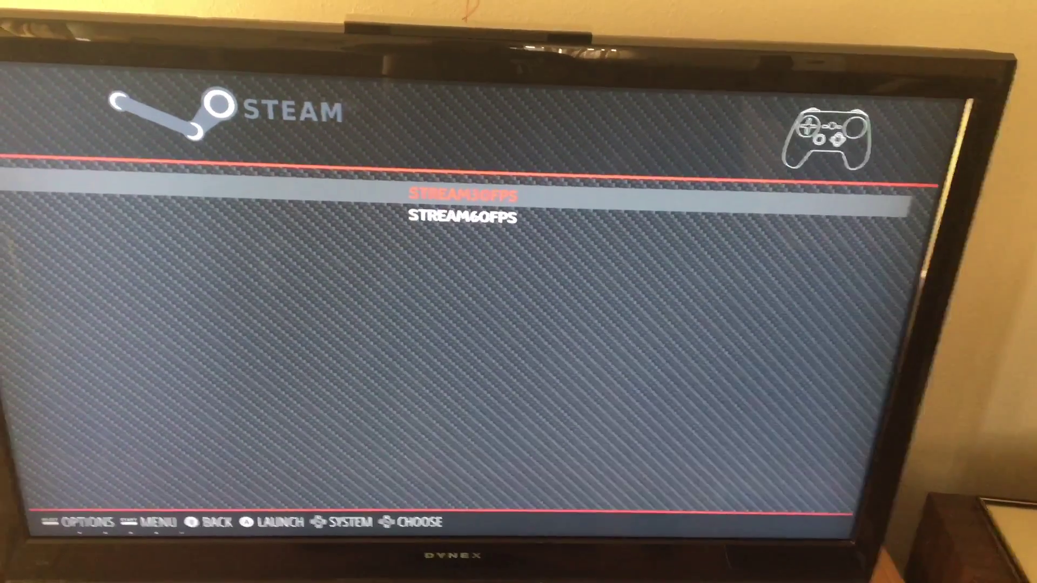
key(Down)
key(Up)
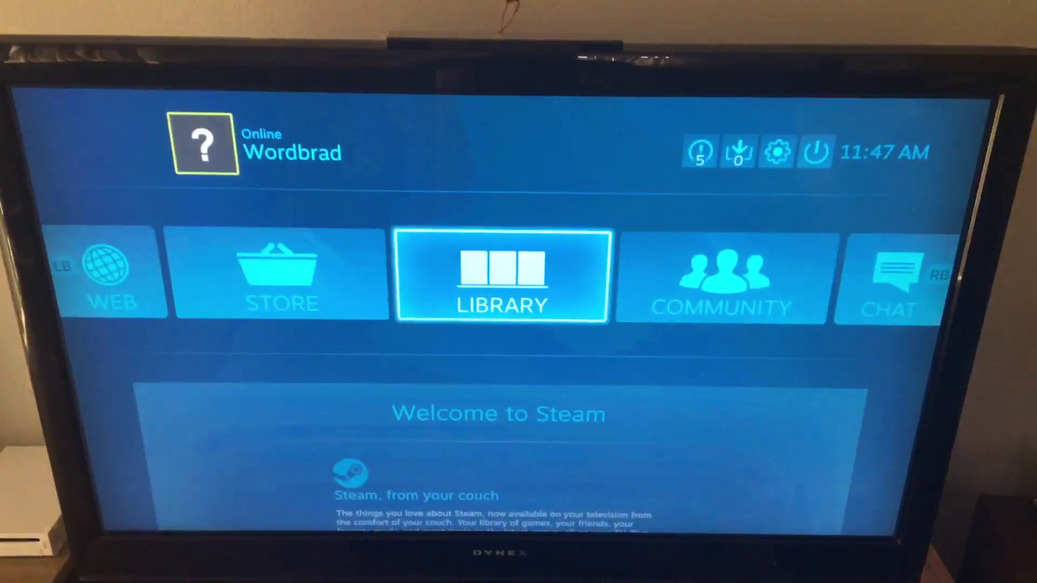
Step: From the Library, switch to Web favorites and move past YouTube toward Netflix
key(Return)
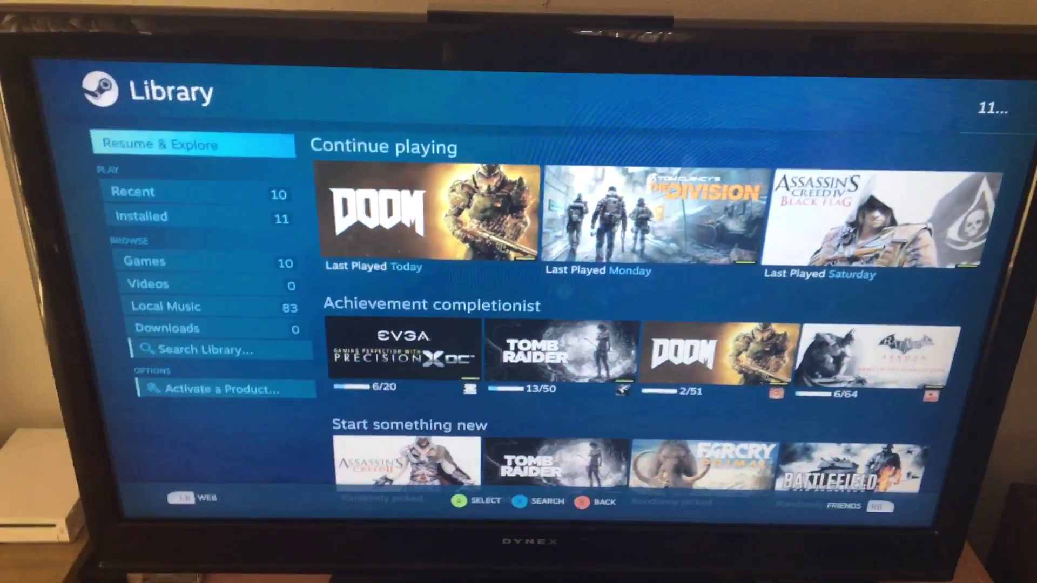
key(Return)
key(Return)
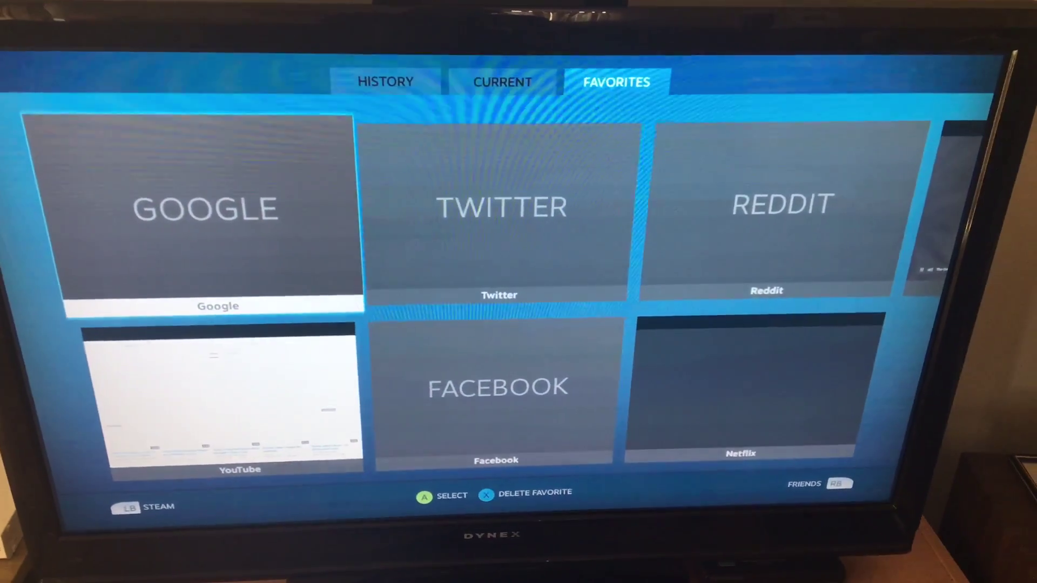
key(Down)
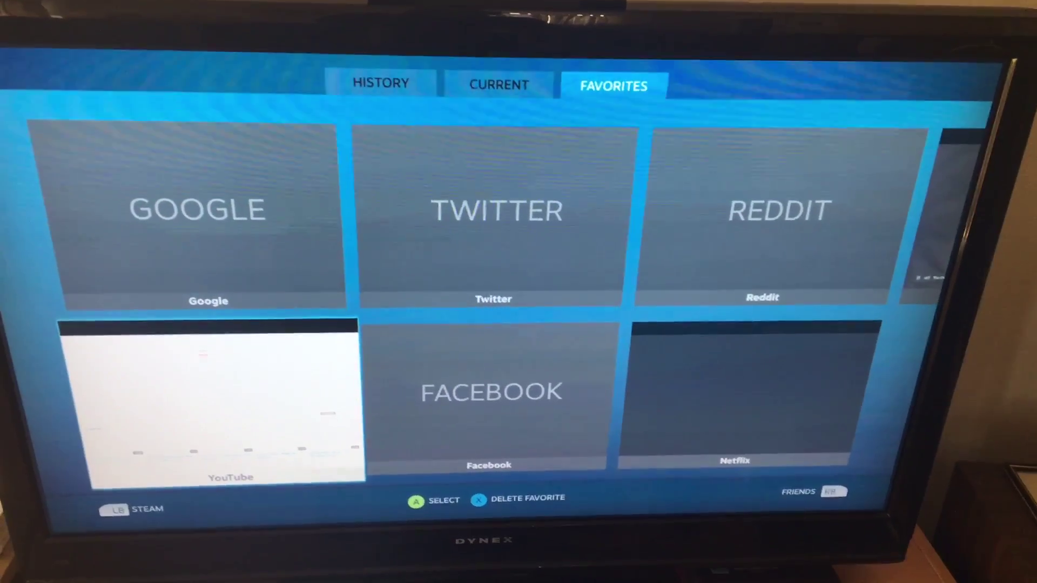
key(Right)
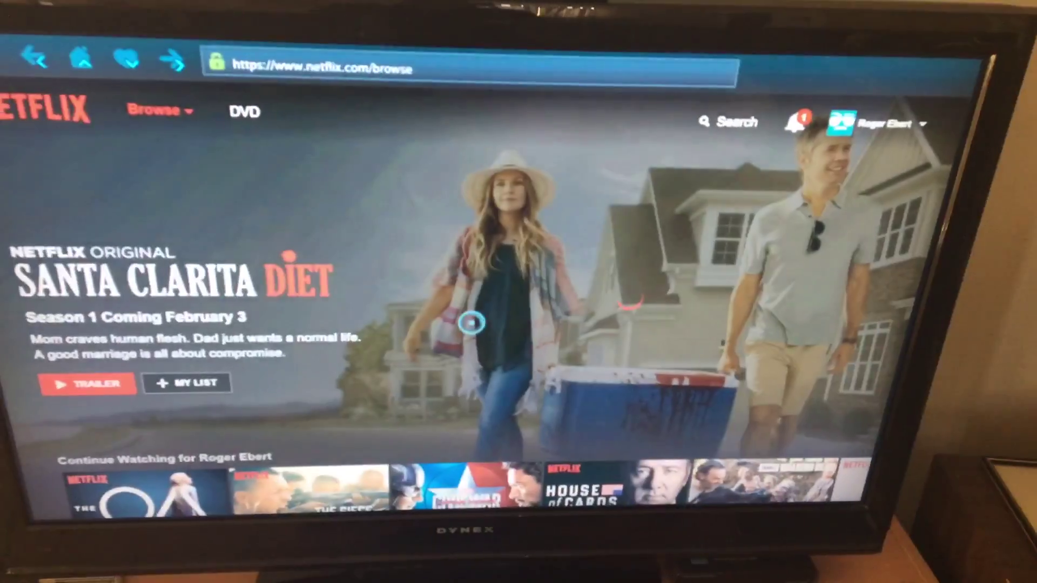
scroll(485, 304, down, 5)
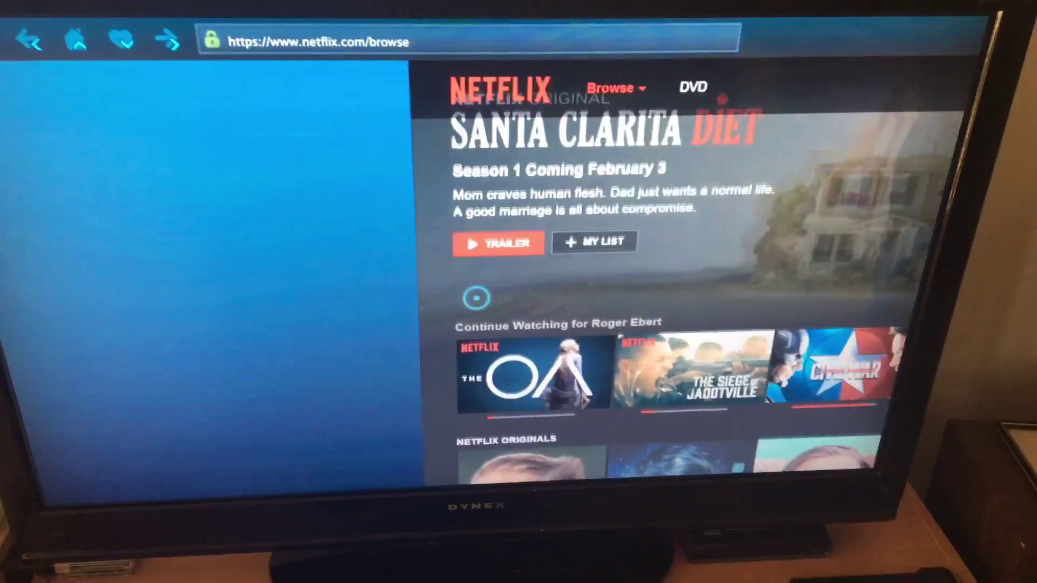
Step: Open The OA from Continue Watching and play episode 'Homecoming'
click(467, 306)
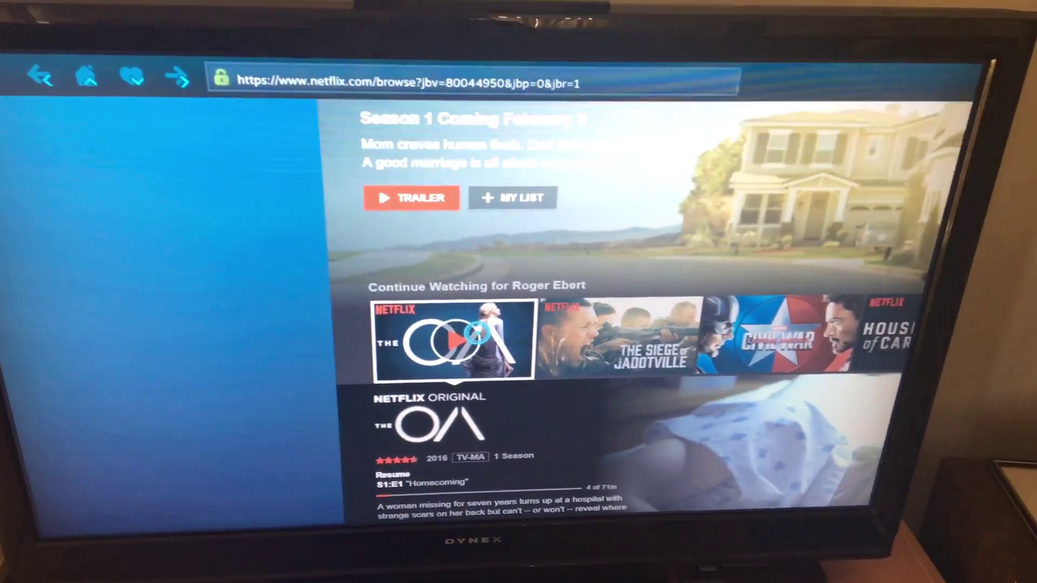
click(479, 333)
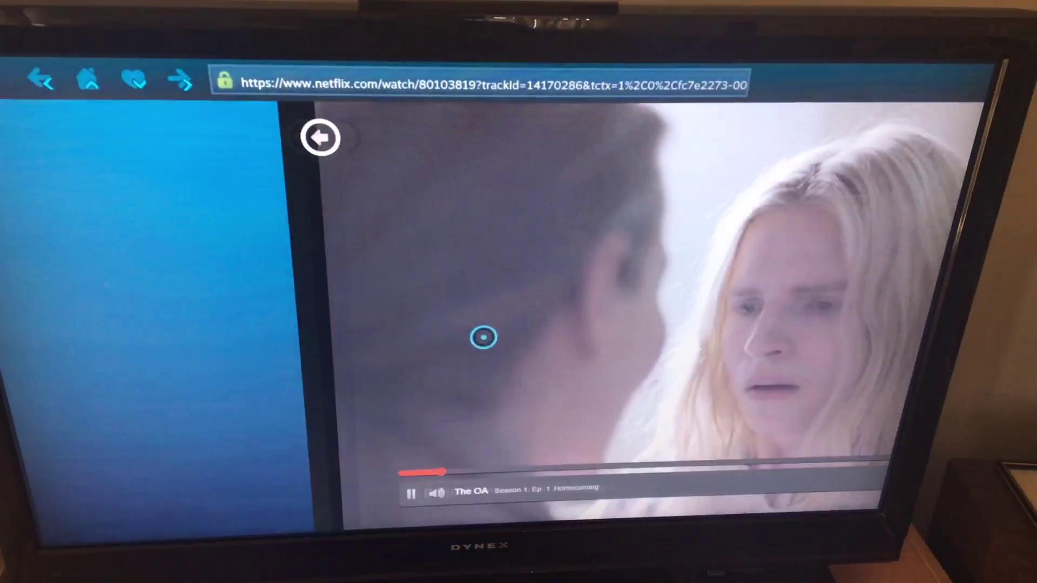